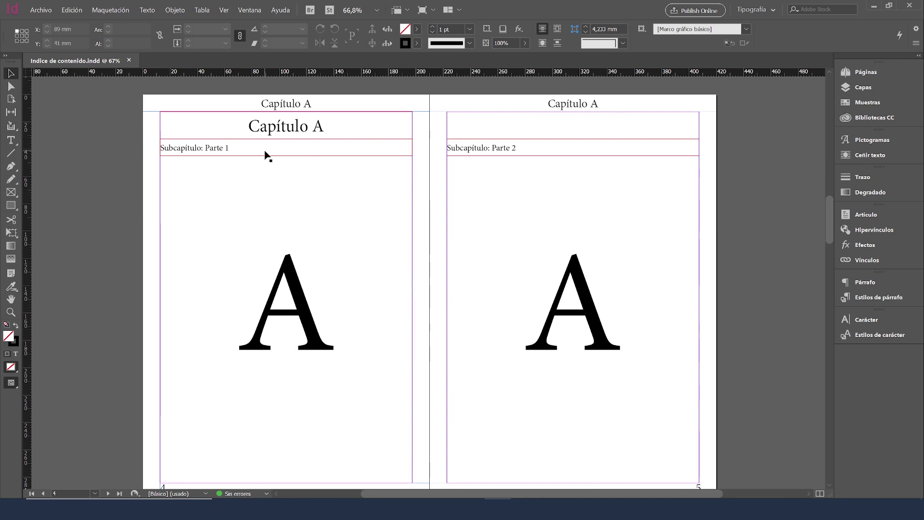
Check which paragraph styles the Capítulo A title and its Parte 1 and Parte 2 subchapter headings use
{"action": "left_click", "coordinate": [295, 128]}
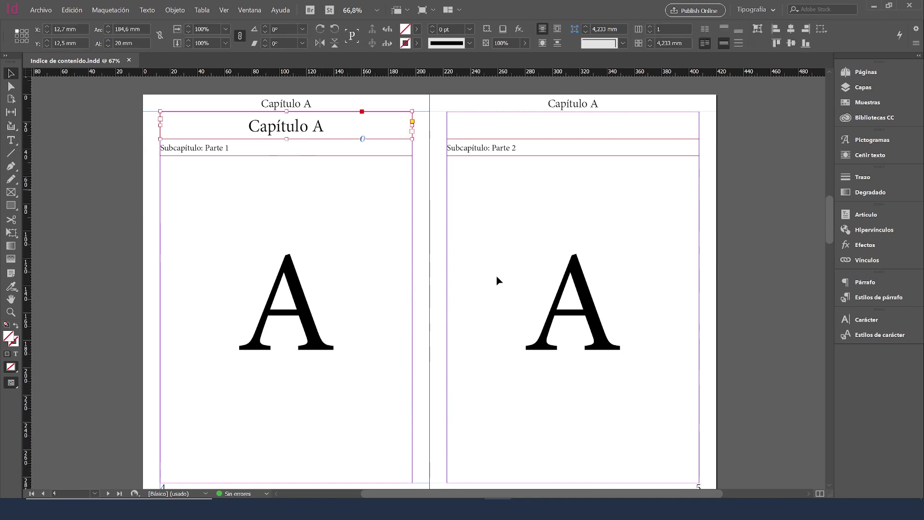
{"action": "left_click", "coordinate": [876, 298]}
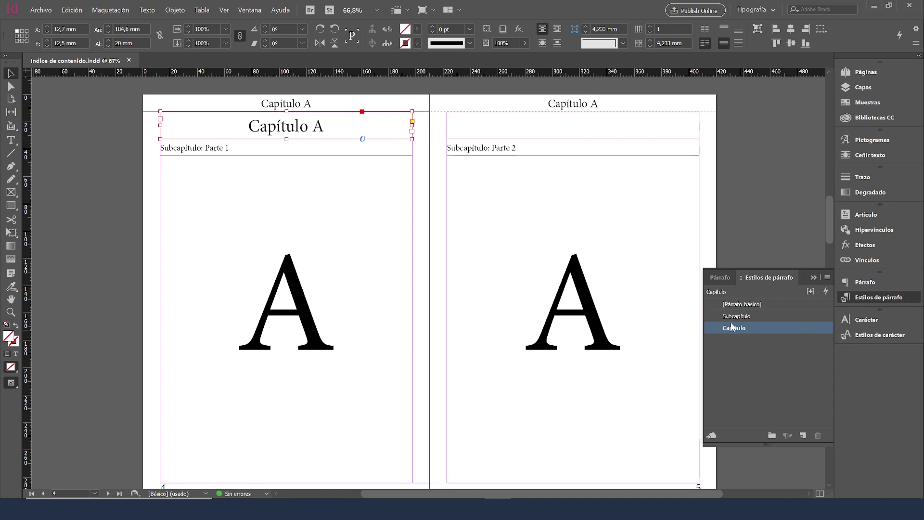
{"action": "left_click", "coordinate": [210, 154]}
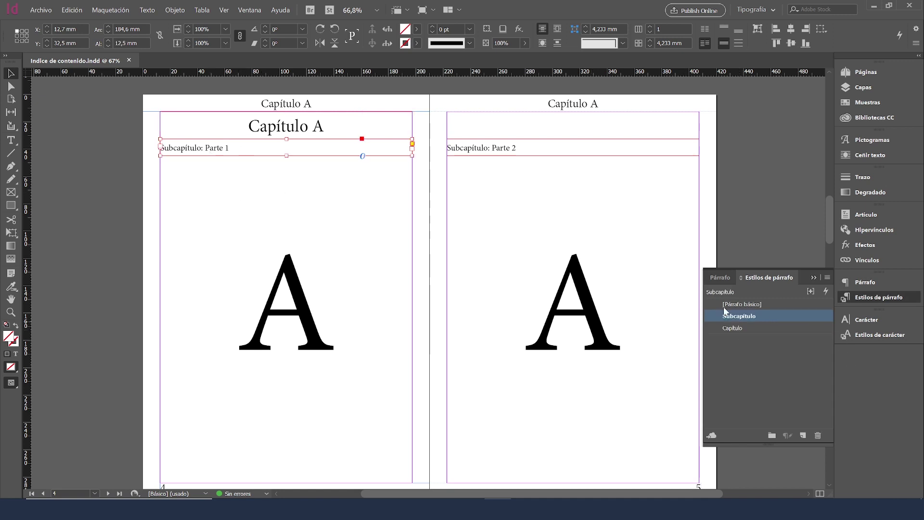
{"action": "left_click", "coordinate": [508, 150]}
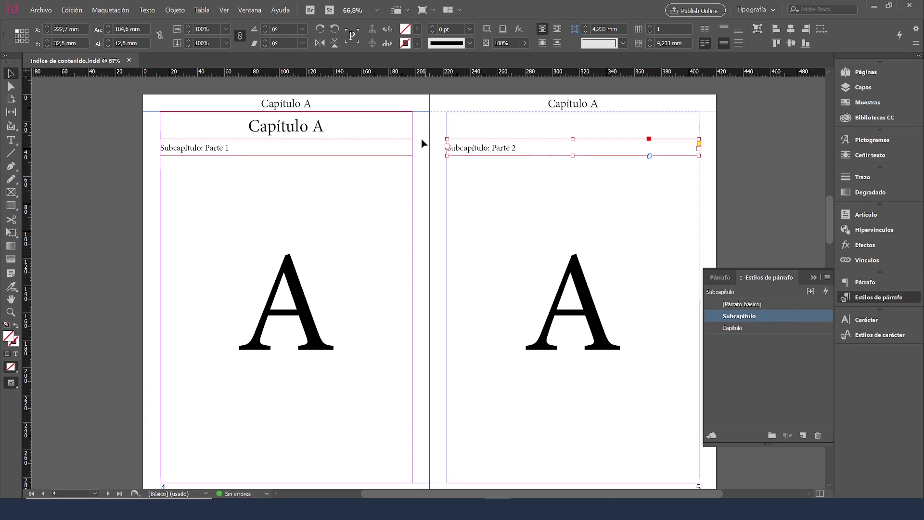
Duplicate the Parte 2 subchapter frame about 30 mm below the original and change its text to "Subcapítulo: Parte 3"
{"action": "left_click_drag", "start_coordinate": [484, 150], "coordinate": [484, 191]}
{"action": "double_click", "coordinate": [520, 193]}
{"action": "key", "text": "BackSpace"}
{"action": "type", "text": "3"}
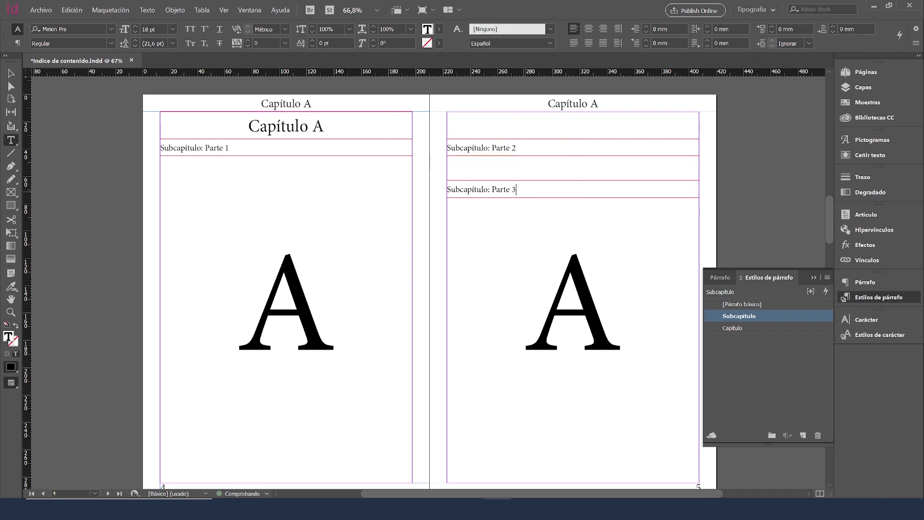
{"action": "key", "text": "Escape"}
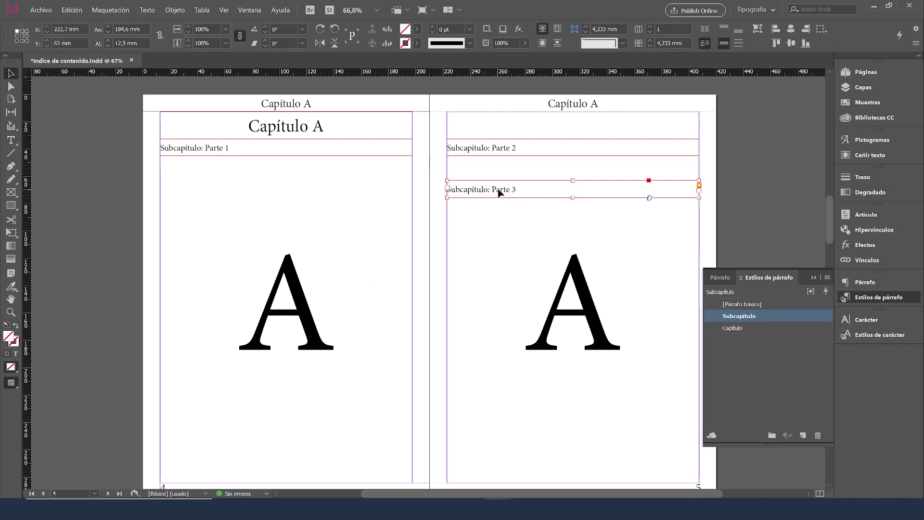
{"action": "left_click", "coordinate": [367, 207]}
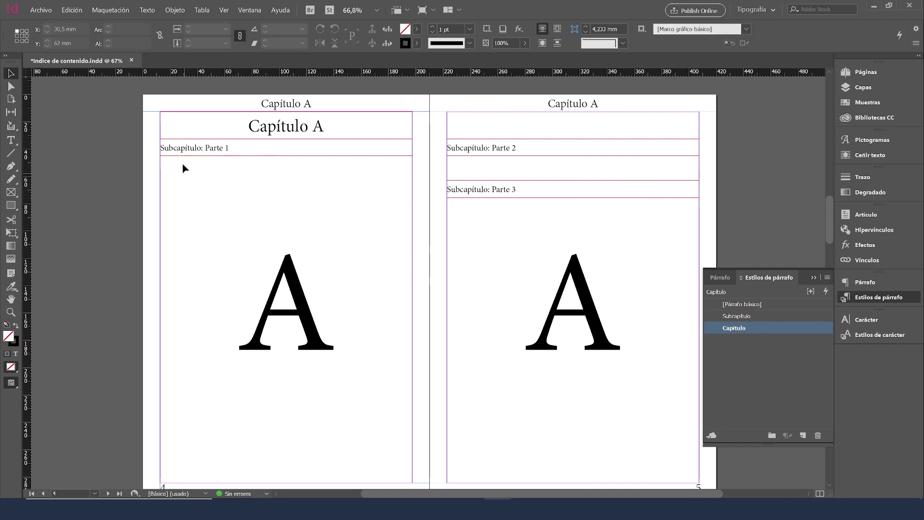
Copy the Capítulo A title with the Parte 1 and Parte 2 subchapter frames and paste them in place on the chapter B spread
{"action": "left_click_drag", "start_coordinate": [146, 122], "coordinate": [588, 159]}
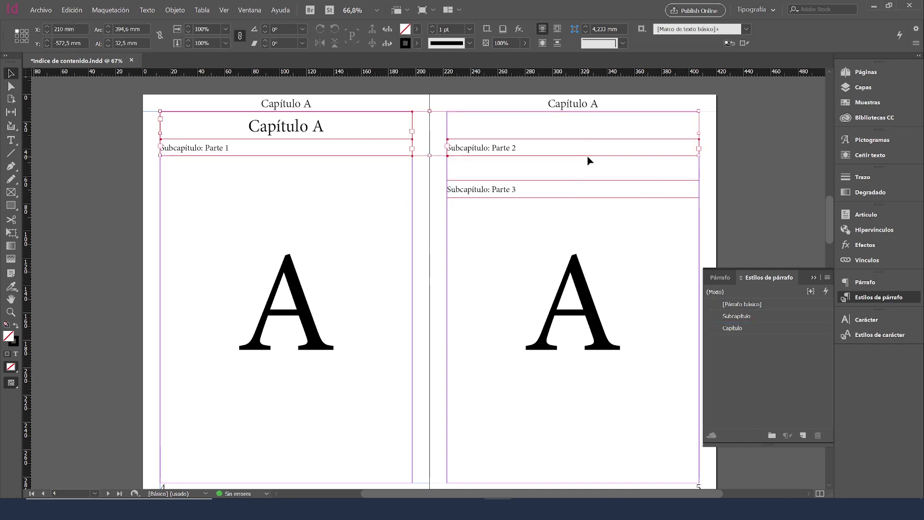
{"action": "right_click", "coordinate": [316, 130]}
{"action": "left_click", "coordinate": [351, 147]}
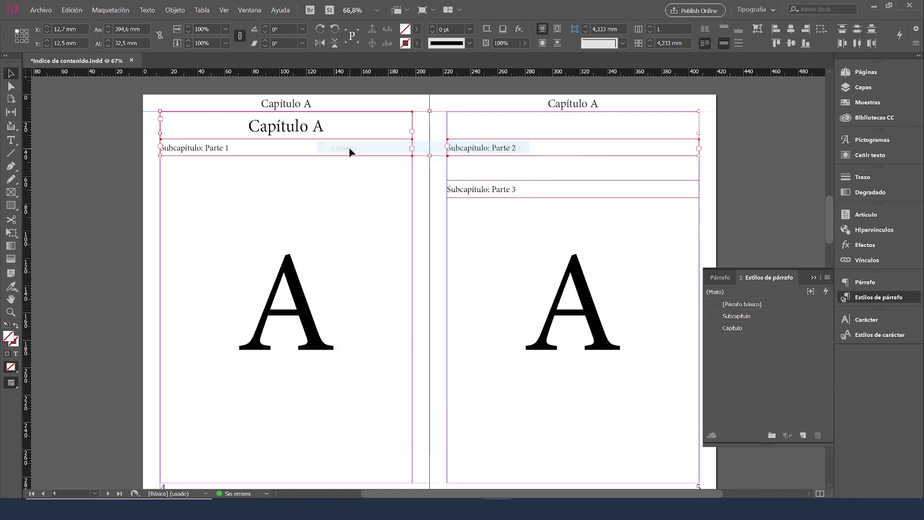
{"action": "scroll", "coordinate": [404, 313], "scroll_direction": "down", "scroll_amount": 10}
{"action": "left_click", "coordinate": [799, 283]}
{"action": "scroll", "coordinate": [481, 270], "scroll_direction": "up", "scroll_amount": 1}
{"action": "right_click", "coordinate": [220, 139]}
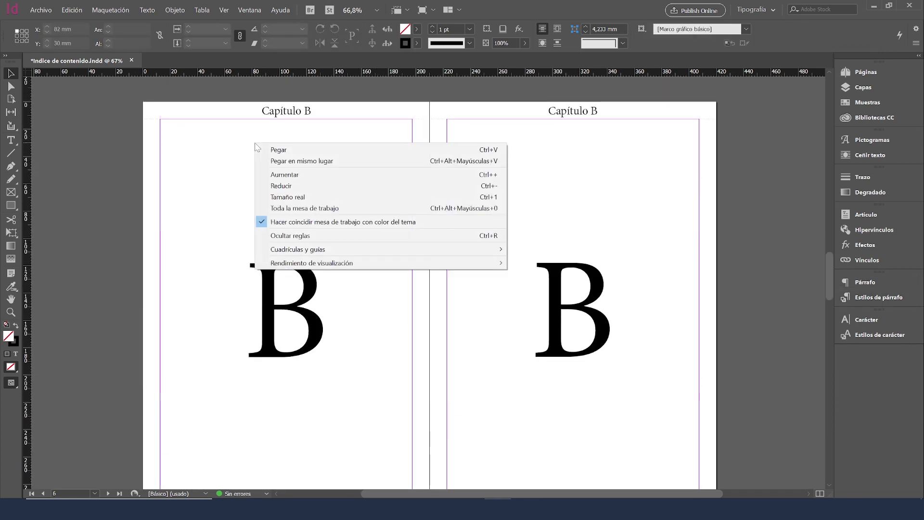
{"action": "left_click", "coordinate": [317, 162]}
Change the pasted title on page 6 to "Capítulo B"
{"action": "double_click", "coordinate": [322, 139]}
{"action": "key", "text": "BackSpace"}
{"action": "type", "text": "B"}
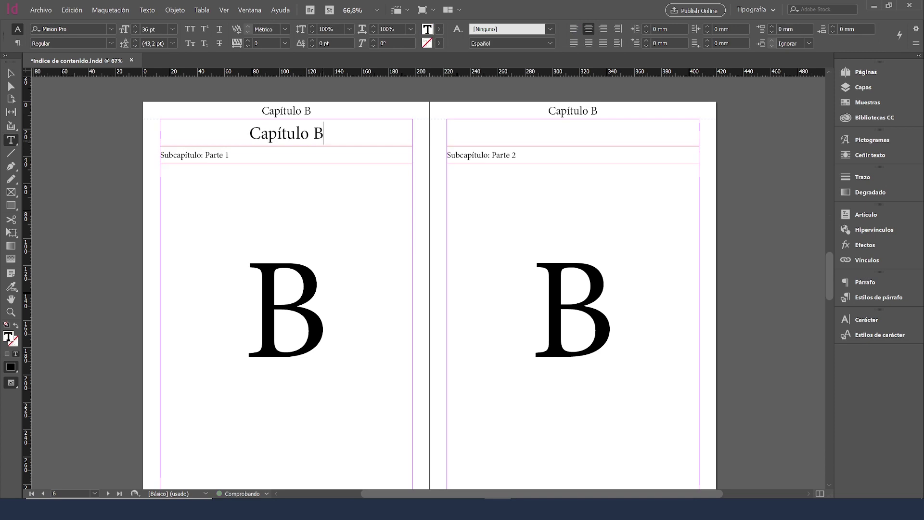
{"action": "scroll", "coordinate": [356, 233], "scroll_direction": "down", "scroll_amount": 10}
{"action": "key", "text": "Escape"}
Paste the copied headings in place on the chapter C spread and change the title to "Capítulo C"
{"action": "scroll", "coordinate": [268, 205], "scroll_direction": "up", "scroll_amount": 1}
{"action": "right_click", "coordinate": [255, 103]}
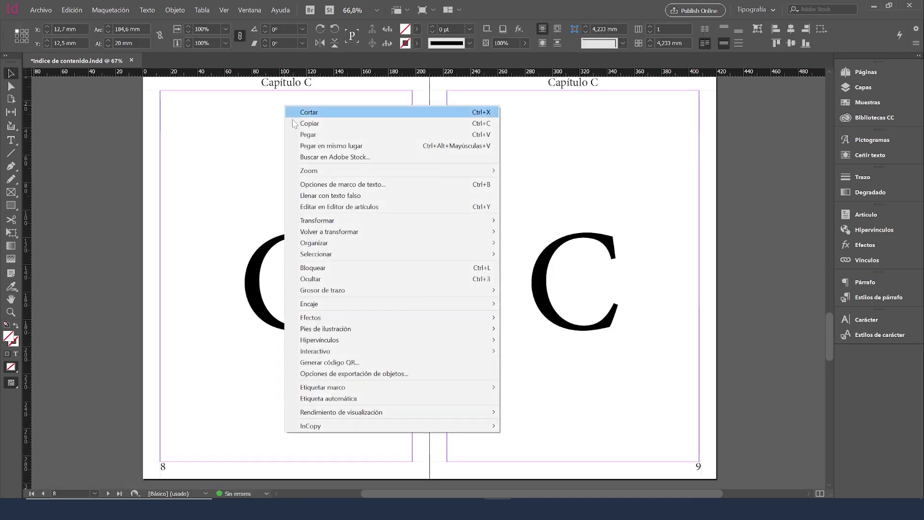
{"action": "left_click", "coordinate": [337, 126]}
{"action": "double_click", "coordinate": [323, 102]}
{"action": "key", "text": "BackSpace"}
{"action": "type", "text": "Capítulo C"}
{"action": "key", "text": "Escape"}
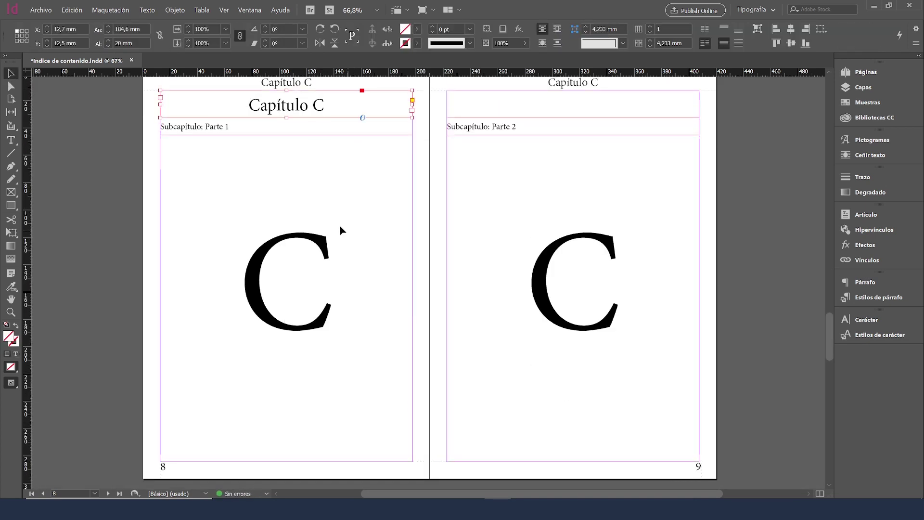
Paste the copied headings in place on the chapter D spread and change the title to "Capítulo D"
{"action": "scroll", "coordinate": [339, 230], "scroll_direction": "down", "scroll_amount": 10}
{"action": "right_click", "coordinate": [310, 159]}
{"action": "left_click", "coordinate": [337, 182]}
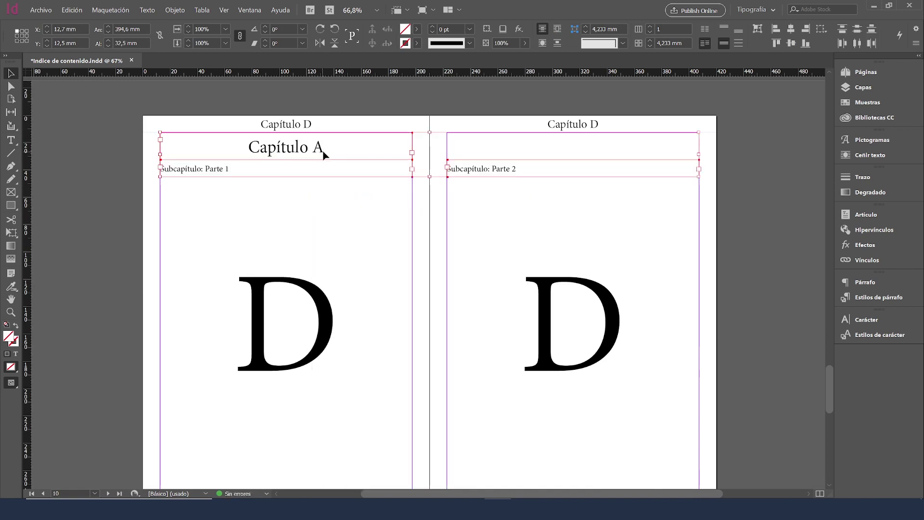
{"action": "double_click", "coordinate": [325, 153]}
{"action": "key", "text": "BackSpace"}
{"action": "type", "text": "D"}
{"action": "key", "text": "Escape"}
Copy the Capítulo A title and Parte 1 subchapter frames from page 4 and paste them in place on blank page 2
{"action": "scroll", "coordinate": [349, 226], "scroll_direction": "up", "scroll_amount": 20}
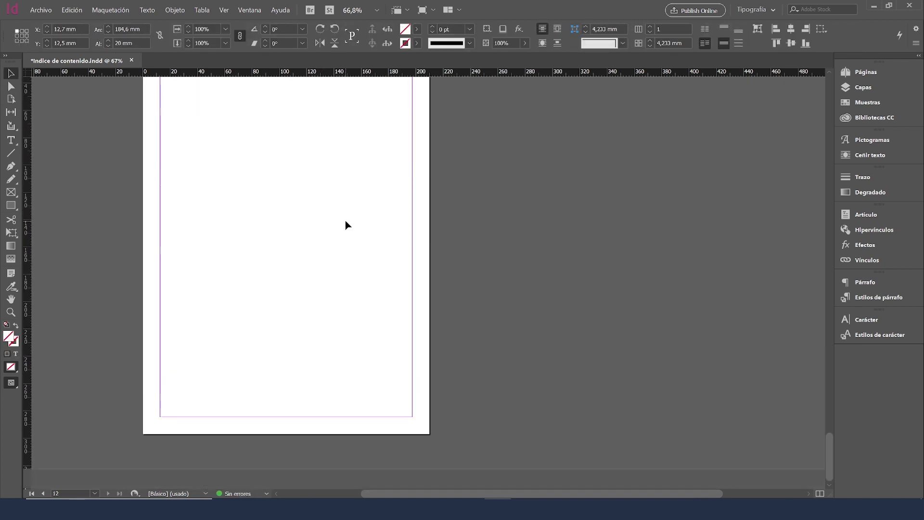
{"action": "scroll", "coordinate": [348, 225], "scroll_direction": "up", "scroll_amount": 5}
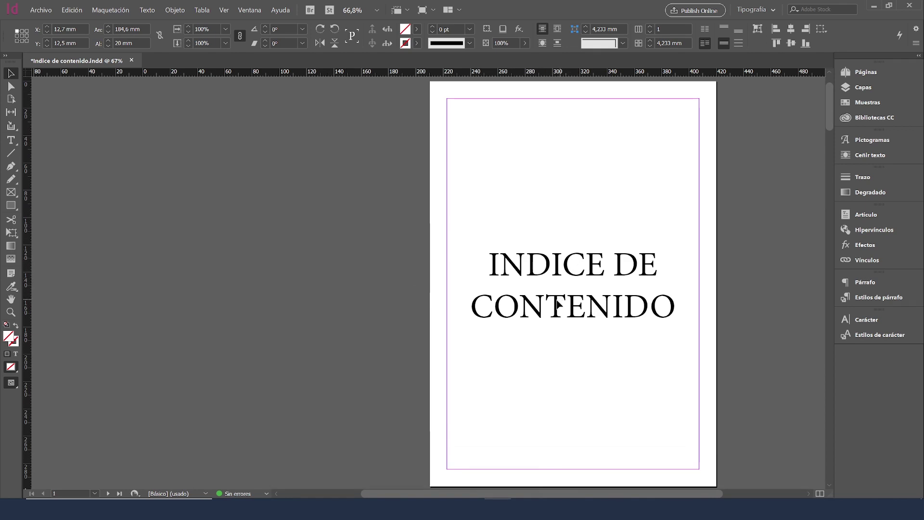
{"action": "scroll", "coordinate": [554, 305], "scroll_direction": "down", "scroll_amount": 5}
{"action": "scroll", "coordinate": [556, 304], "scroll_direction": "up", "scroll_amount": 1}
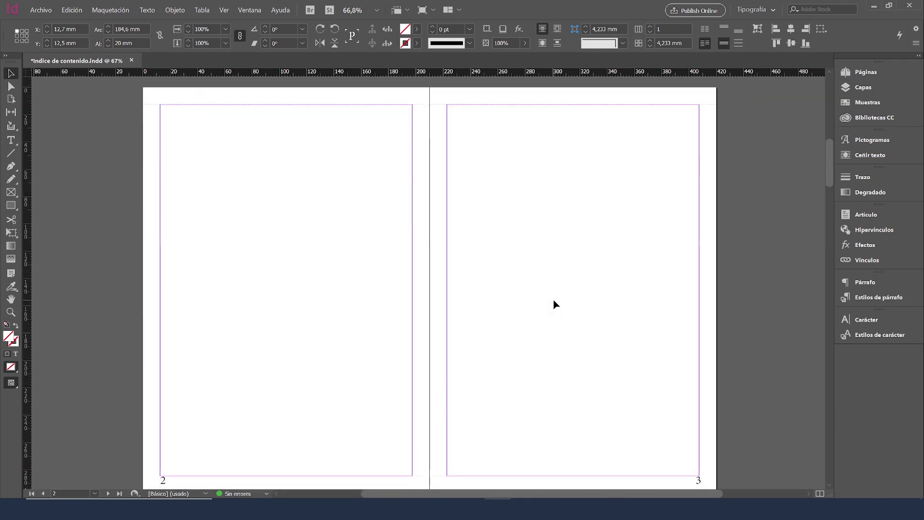
{"action": "scroll", "coordinate": [329, 266], "scroll_direction": "down", "scroll_amount": 10}
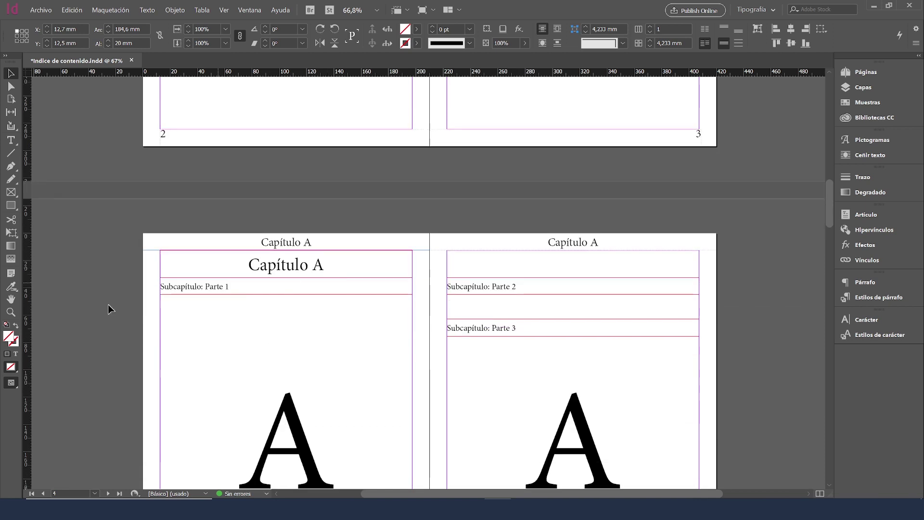
{"action": "left_click_drag", "start_coordinate": [148, 257], "coordinate": [332, 299]}
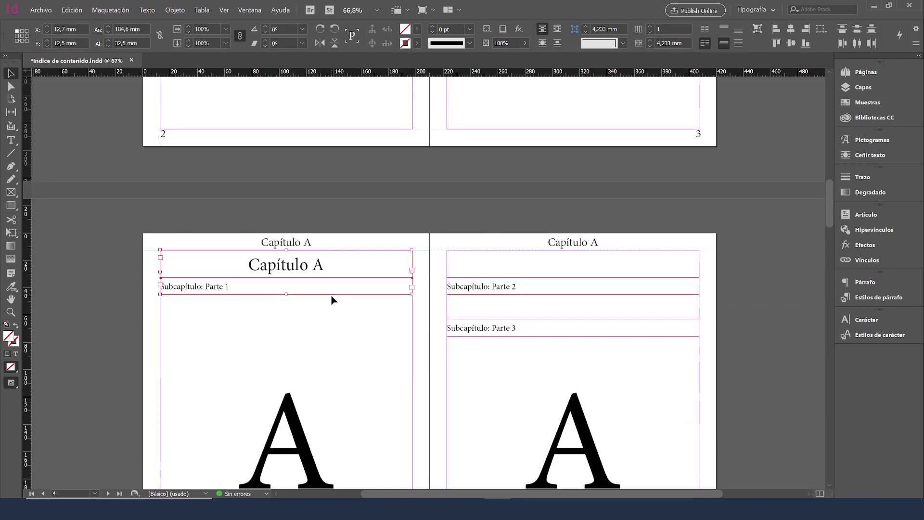
{"action": "right_click", "coordinate": [283, 269]}
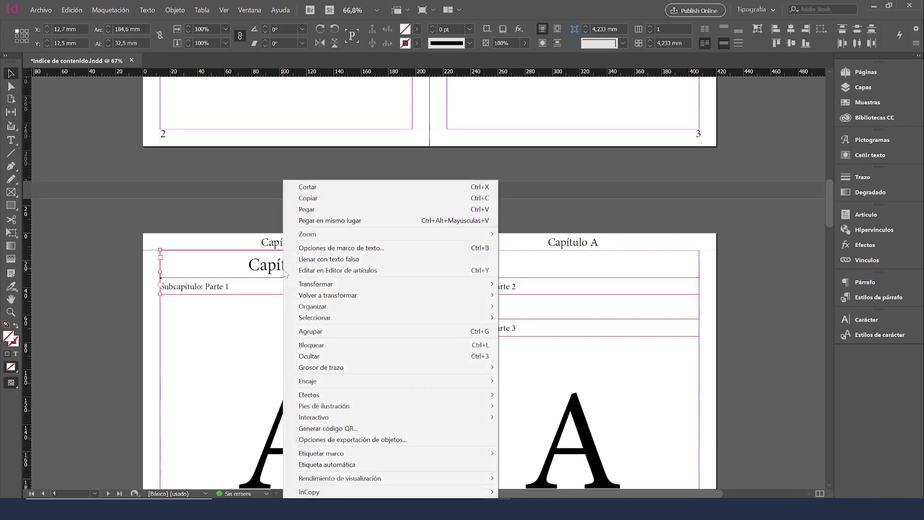
{"action": "left_click", "coordinate": [327, 198]}
{"action": "scroll", "coordinate": [327, 211], "scroll_direction": "up", "scroll_amount": 8}
{"action": "right_click", "coordinate": [327, 224]}
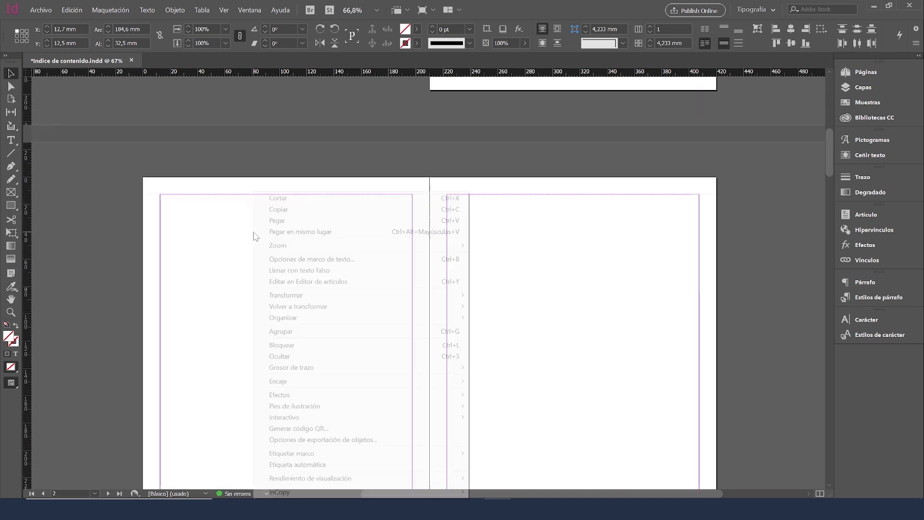
{"action": "left_click", "coordinate": [319, 234]}
Format the Capítulo A title on page 2 at 24 pt with left alignment
{"action": "left_click", "coordinate": [307, 210]}
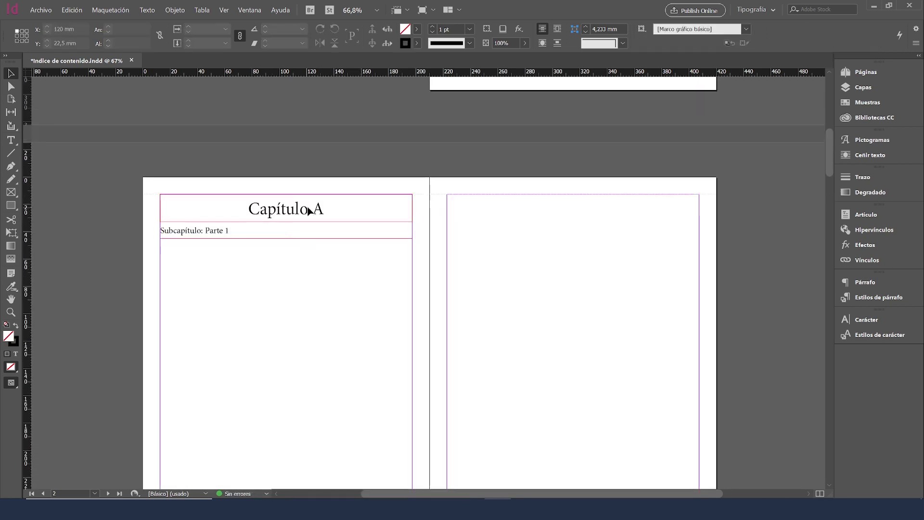
{"action": "triple_click", "coordinate": [321, 215]}
{"action": "left_click", "coordinate": [172, 29]}
{"action": "left_click", "coordinate": [161, 149]}
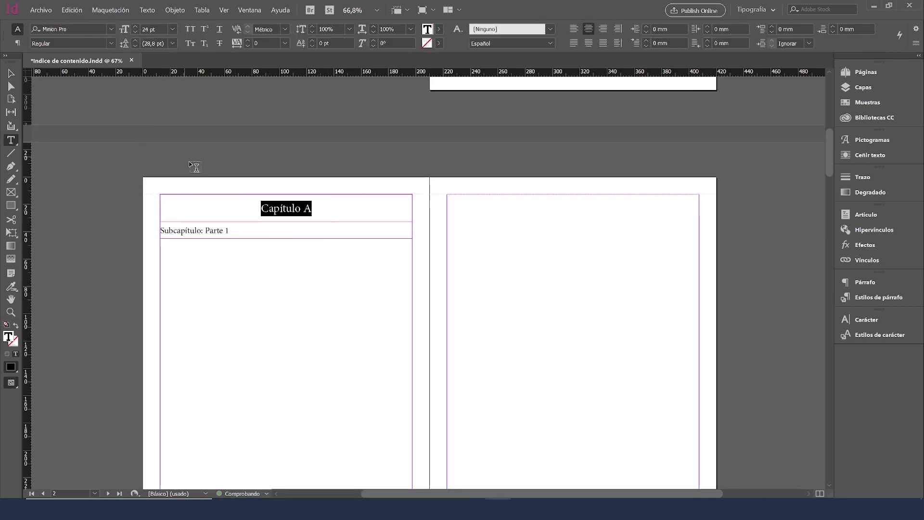
{"action": "left_click", "coordinate": [574, 29]}
{"action": "key", "text": "Escape"}
Shorten the page 2 title frame to 10 mm high and move the subchapter frame up directly beneath it
{"action": "left_click_drag", "start_coordinate": [286, 223], "coordinate": [288, 209]}
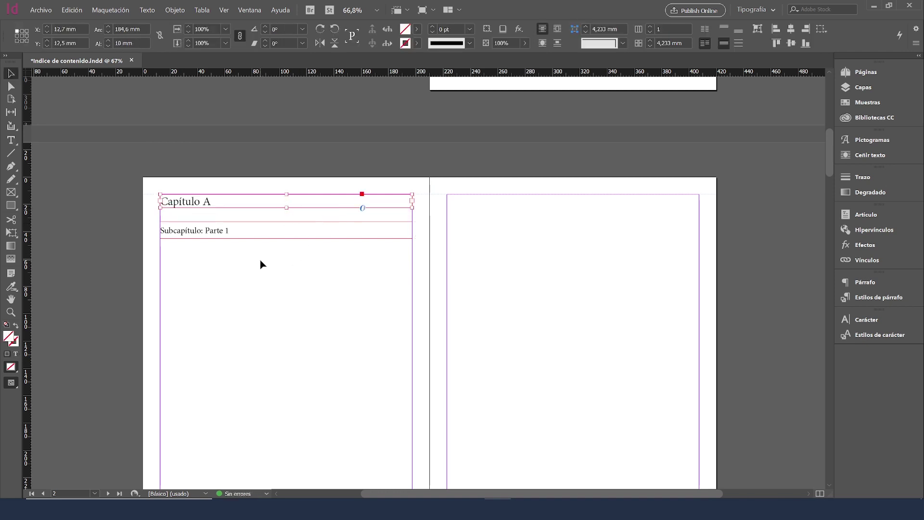
{"action": "left_click_drag", "start_coordinate": [214, 237], "coordinate": [214, 212]}
{"action": "double_click", "coordinate": [238, 217]}
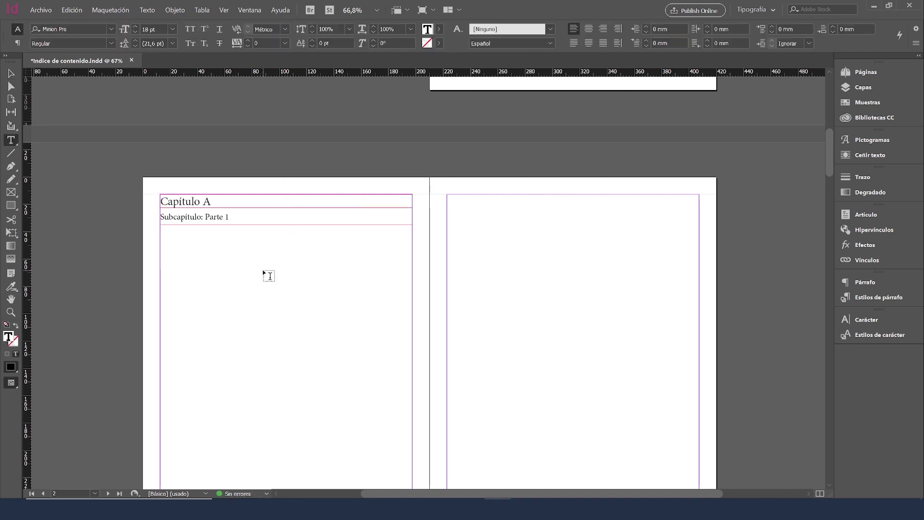
{"action": "type", "text": "....................................................."}
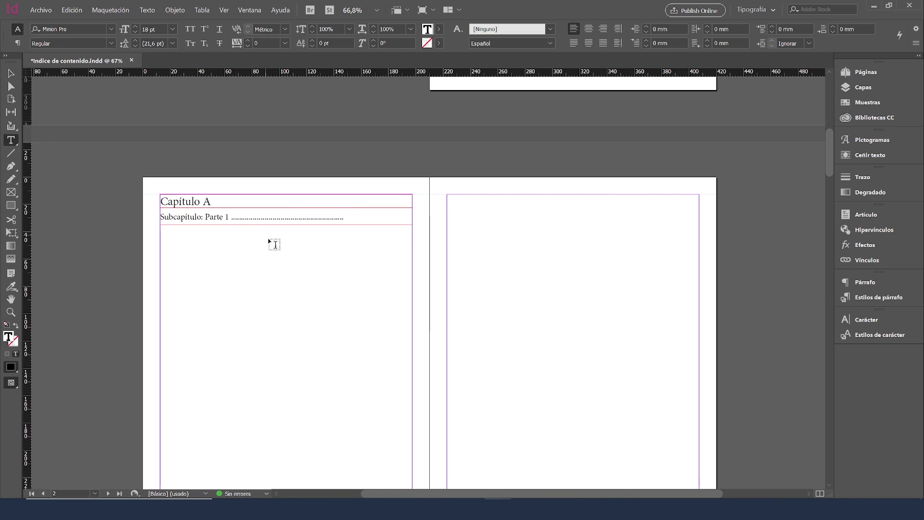
{"action": "key", "text": "BackSpace"}
{"action": "key", "text": "BackSpace"}
{"action": "key", "text": "BackSpace"}
{"action": "key", "text": "BackSpace"}
{"action": "key", "text": "BackSpace"}
{"action": "key", "text": "BackSpace"}
{"action": "key", "text": "BackSpace"}
{"action": "key", "text": "BackSpace"}
{"action": "key", "text": "BackSpace"}
{"action": "key", "text": "BackSpace"}
{"action": "key", "text": "BackSpace"}
{"action": "key", "text": "BackSpace"}
{"action": "key", "text": "BackSpace"}
{"action": "key", "text": "BackSpace"}
{"action": "key", "text": "BackSpace"}
{"action": "key", "text": "BackSpace"}
{"action": "key", "text": "BackSpace"}
{"action": "key", "text": "BackSpace"}
{"action": "key", "text": "BackSpace"}
{"action": "key", "text": "BackSpace"}
Indent the "Subcapítulo: Parte 1" paragraph on page 2 by 9 mm from its left edge
{"action": "left_click", "coordinate": [645, 27]}
{"action": "left_click", "coordinate": [646, 26]}
{"action": "left_click", "coordinate": [646, 26]}
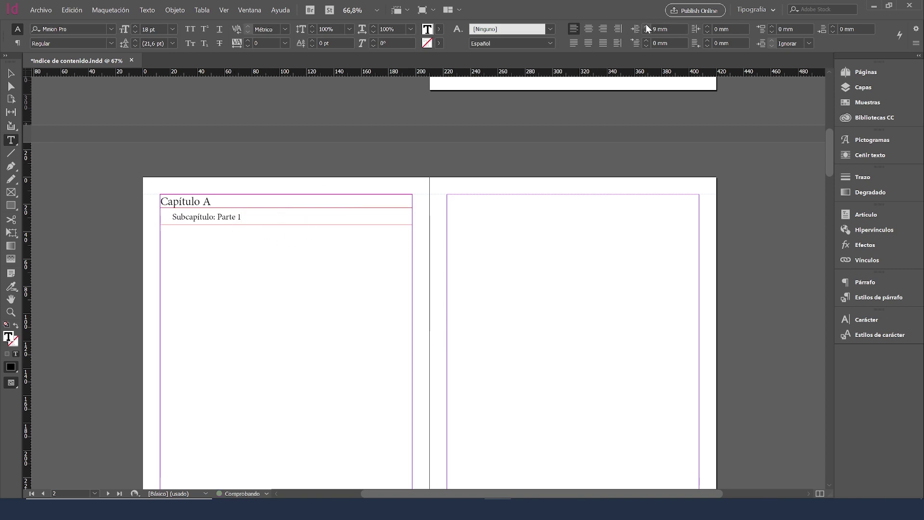
{"action": "left_click", "coordinate": [645, 27]}
{"action": "left_click_drag", "start_coordinate": [256, 216], "coordinate": [172, 216]}
{"action": "key", "text": "Escape"}
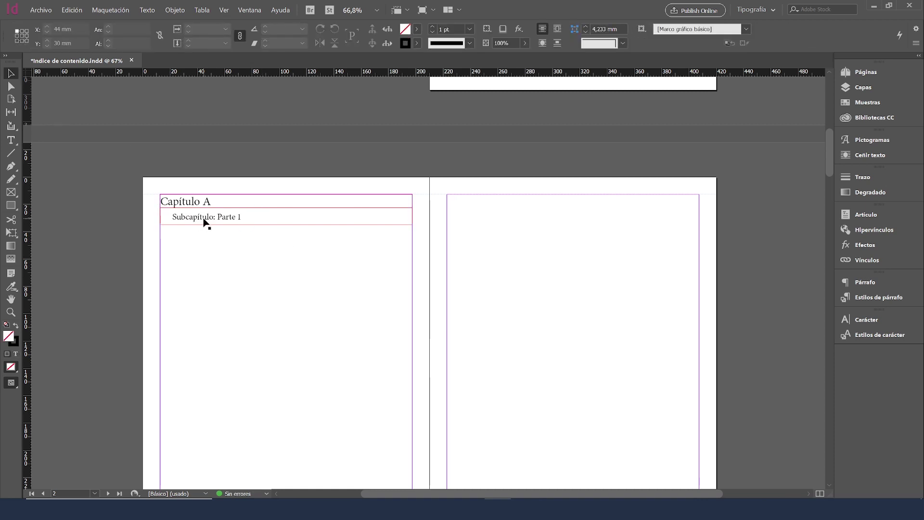
Create a paragraph style group named "Indice"
{"action": "left_click", "coordinate": [871, 297]}
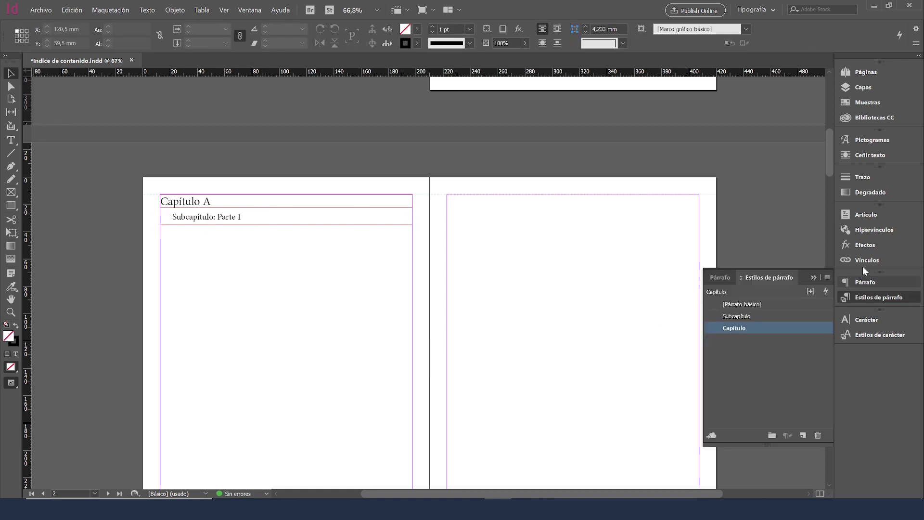
{"action": "left_click", "coordinate": [771, 434]}
{"action": "double_click", "coordinate": [749, 340]}
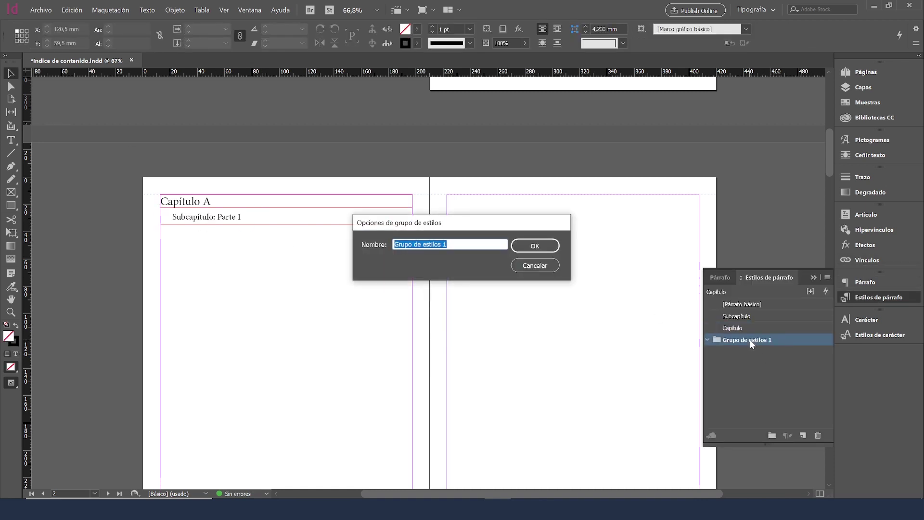
{"action": "key", "text": "BackSpace"}
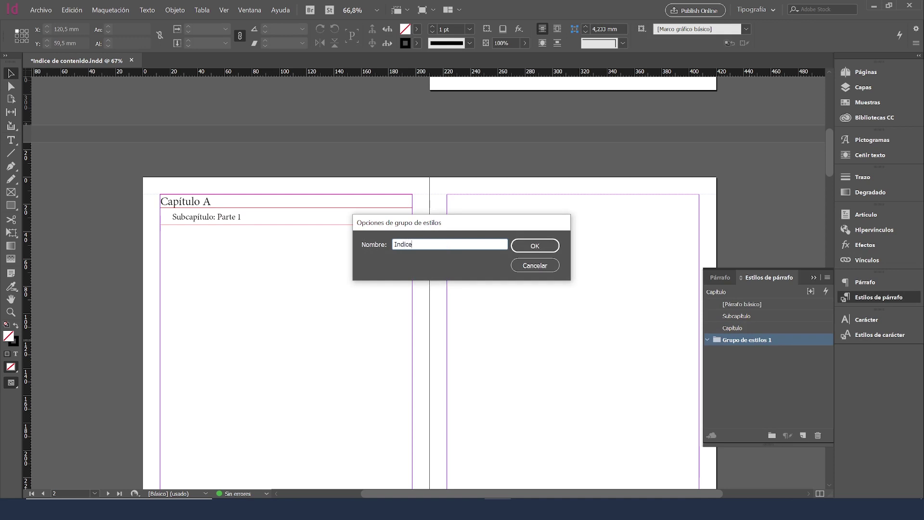
{"action": "left_click", "coordinate": [533, 246]}
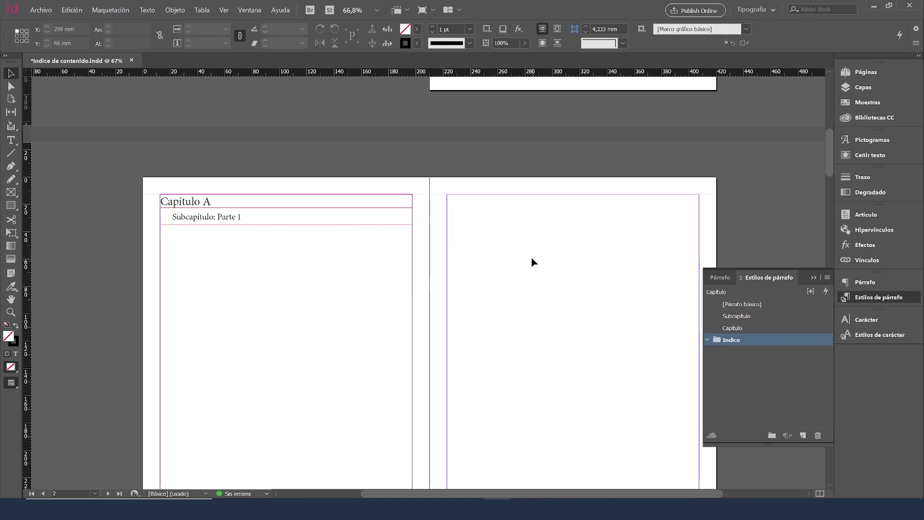
Create a new paragraph style inside the Indice group from the reformatted Capítulo A title on page 2
{"action": "left_click", "coordinate": [209, 204]}
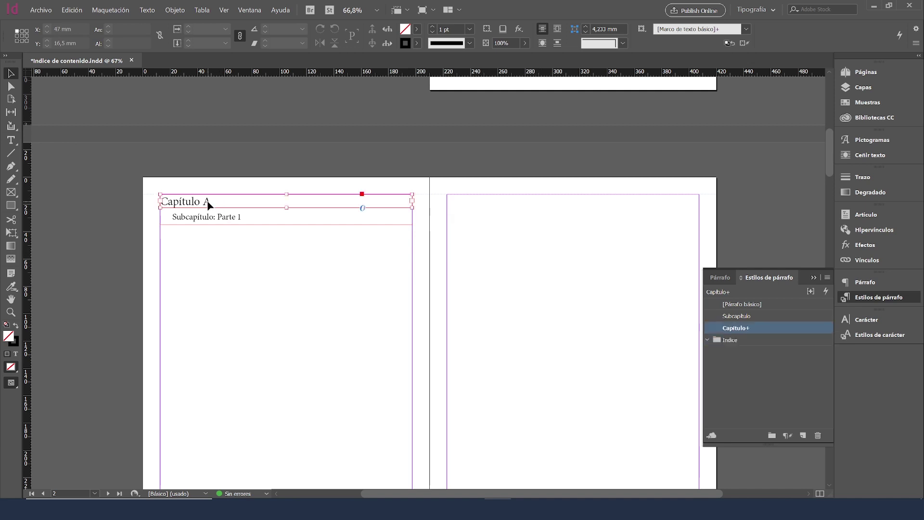
{"action": "left_click", "coordinate": [734, 341]}
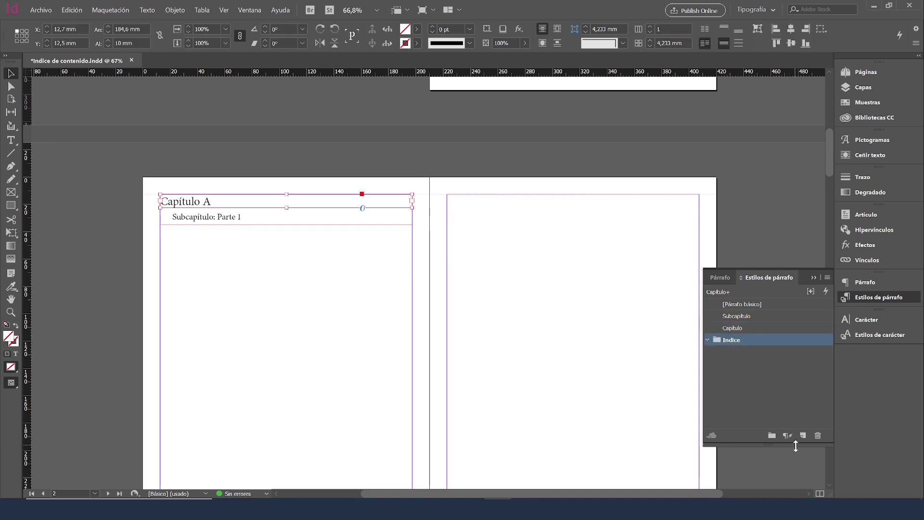
{"action": "left_click", "coordinate": [802, 436]}
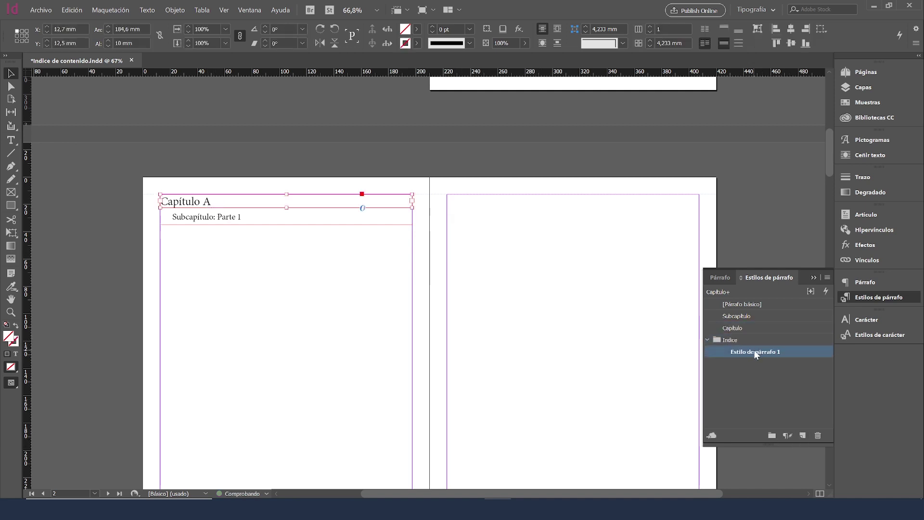
Rename the new paragraph style in the Indice group as "Indice Capítulo"
{"action": "left_click", "coordinate": [754, 350]}
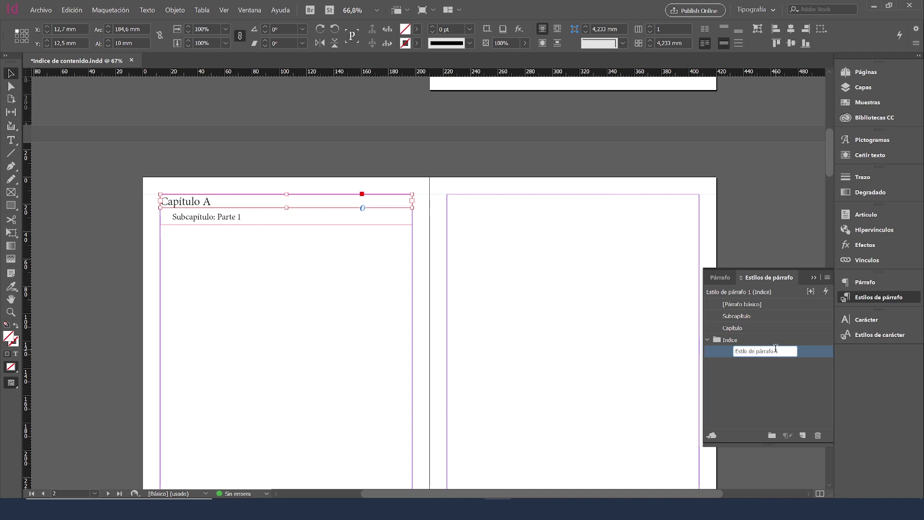
{"action": "key", "text": "ctrl+a"}
{"action": "type", "text": "Indice"}
{"action": "type", "text": " T"}
{"action": "type", "text": "Cap"}
{"action": "type", "text": "ítulo"}
{"action": "key", "text": "Return"}
Create a paragraph style named "Indice Subcapítulo" inside the Indice group from the indented subchapter text on page 2
{"action": "left_click", "coordinate": [220, 220]}
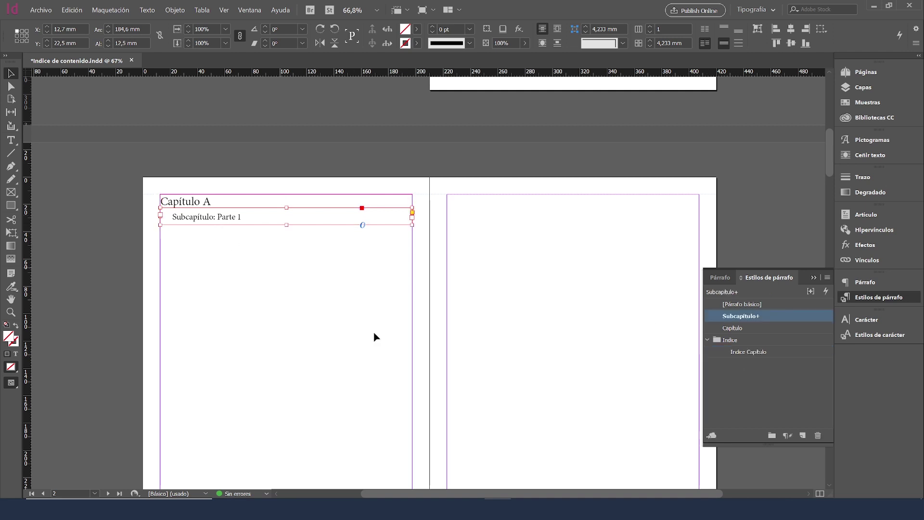
{"action": "left_click", "coordinate": [731, 341]}
{"action": "left_click", "coordinate": [802, 435]}
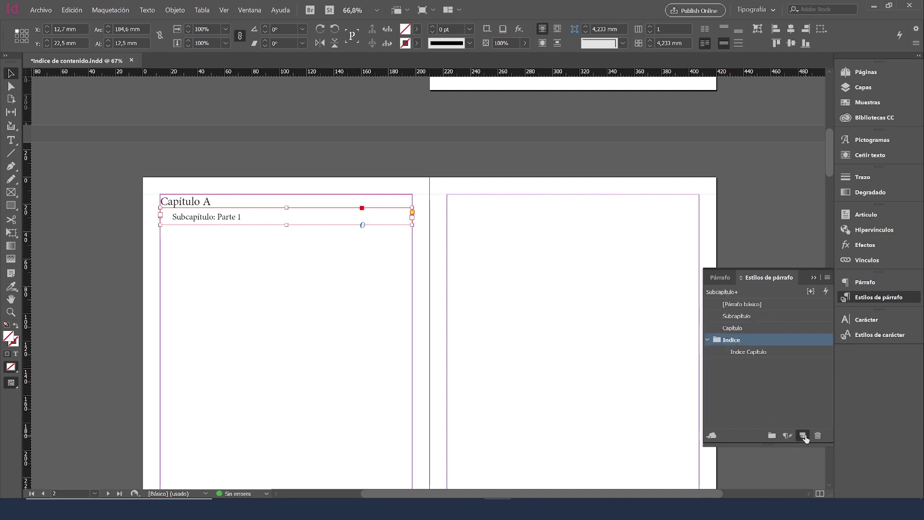
{"action": "double_click", "coordinate": [763, 348]}
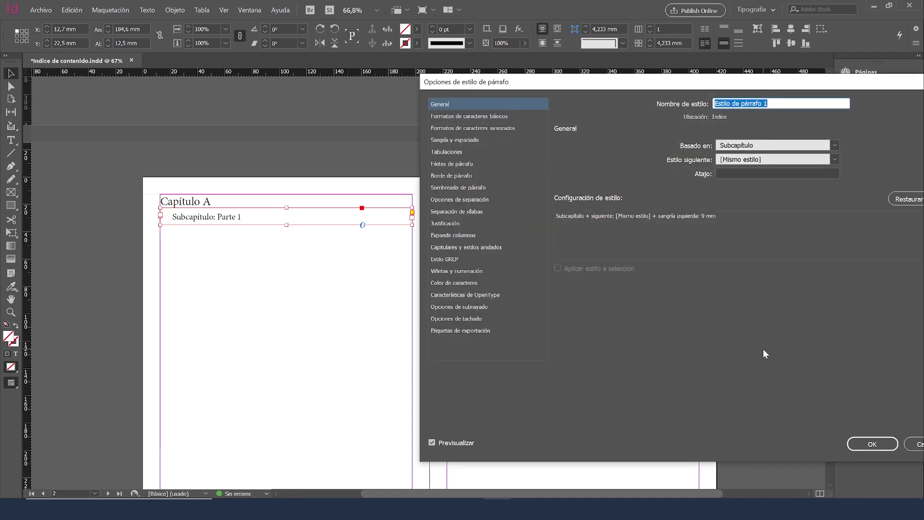
{"action": "type", "text": "Indice Subcapítulo"}
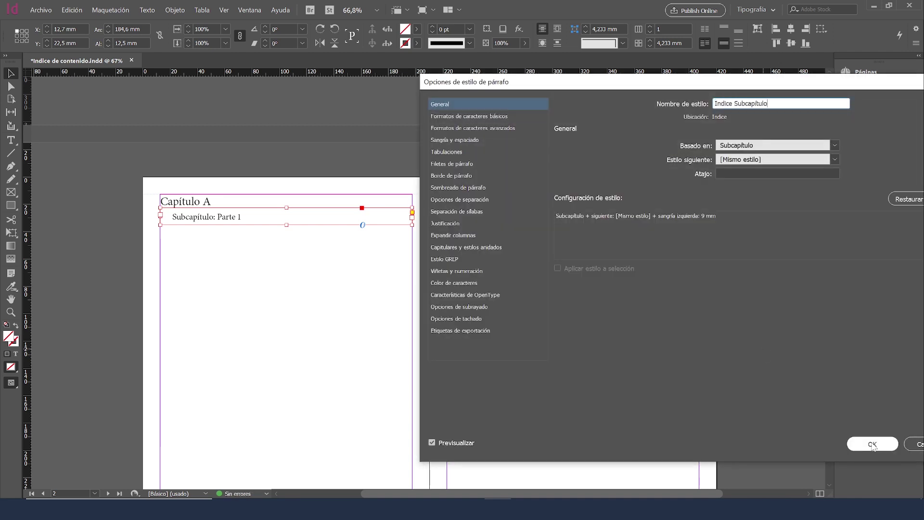
Give the Indice Subcapítulo style an align-to-character tab stop at about 180 mm with a "." leader
{"action": "left_click_drag", "start_coordinate": [622, 82], "coordinate": [615, 98]}
{"action": "left_click", "coordinate": [450, 169]}
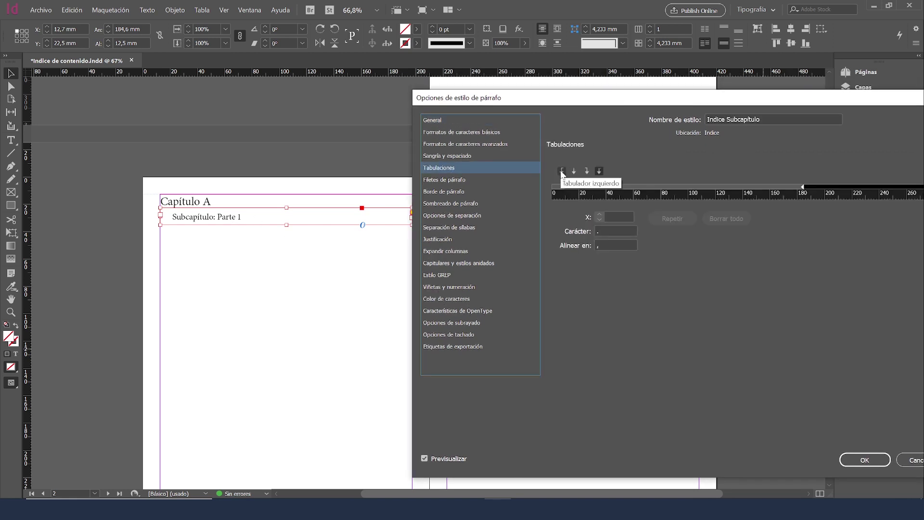
{"action": "left_click", "coordinate": [599, 171]}
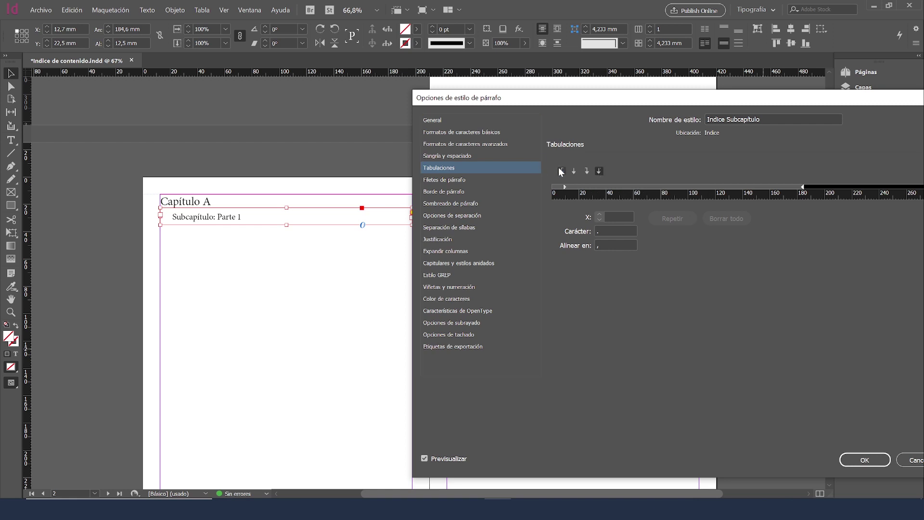
{"action": "left_click", "coordinate": [561, 172]}
{"action": "left_click", "coordinate": [599, 172]}
{"action": "left_click", "coordinate": [610, 231]}
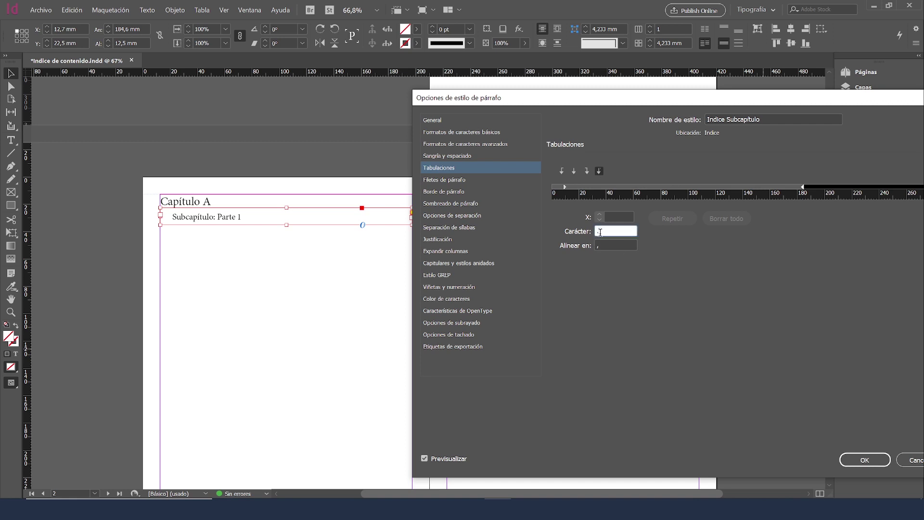
{"action": "left_click", "coordinate": [797, 186]}
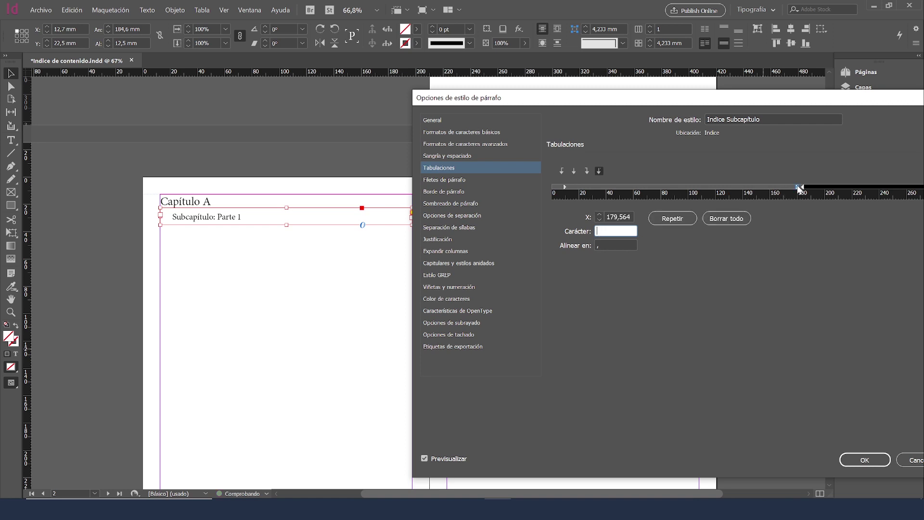
{"action": "left_click", "coordinate": [599, 213]}
{"action": "type", "text": "."}
{"action": "left_click", "coordinate": [865, 460]}
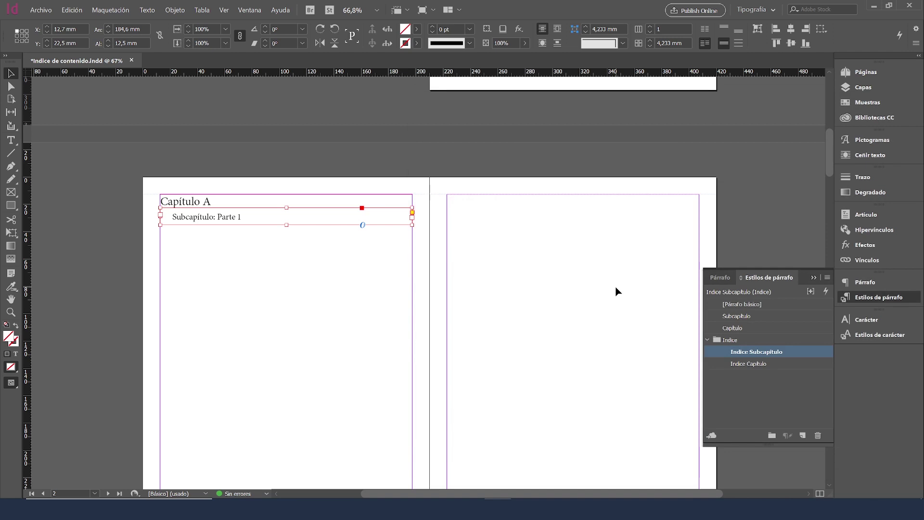
Collapse the Indice style group and remove the sample chapter and subchapter frames from page 2
{"action": "left_click", "coordinate": [708, 339]}
{"action": "key", "text": "ctrl+z"}
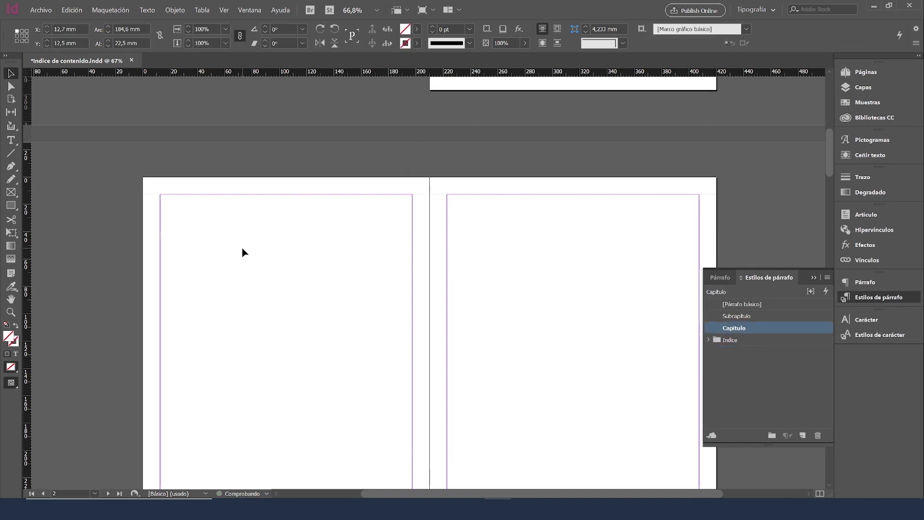
{"action": "scroll", "coordinate": [389, 256], "scroll_direction": "down", "scroll_amount": 1}
{"action": "scroll", "coordinate": [389, 256], "scroll_direction": "down", "scroll_amount": 2}
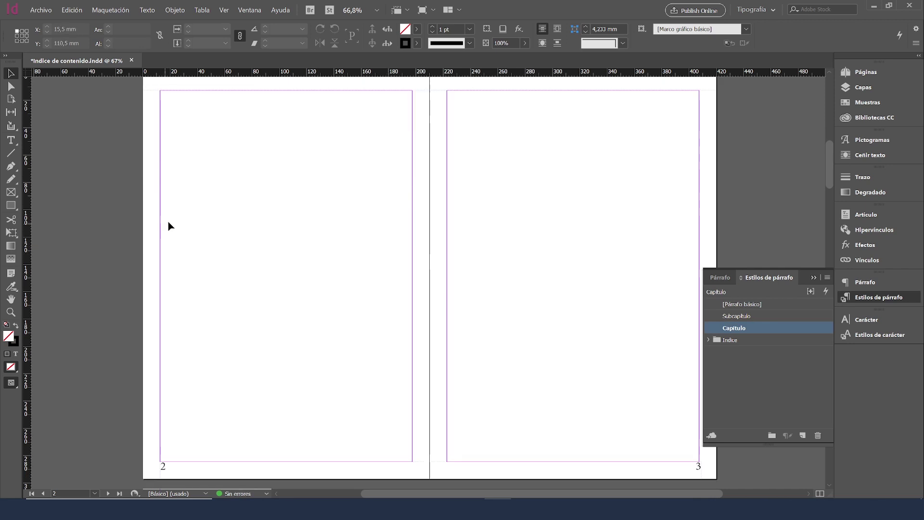
Start a table of contents titled "Capítulos de nuestro libro" with the title style Título de TDC
{"action": "left_click", "coordinate": [115, 12]}
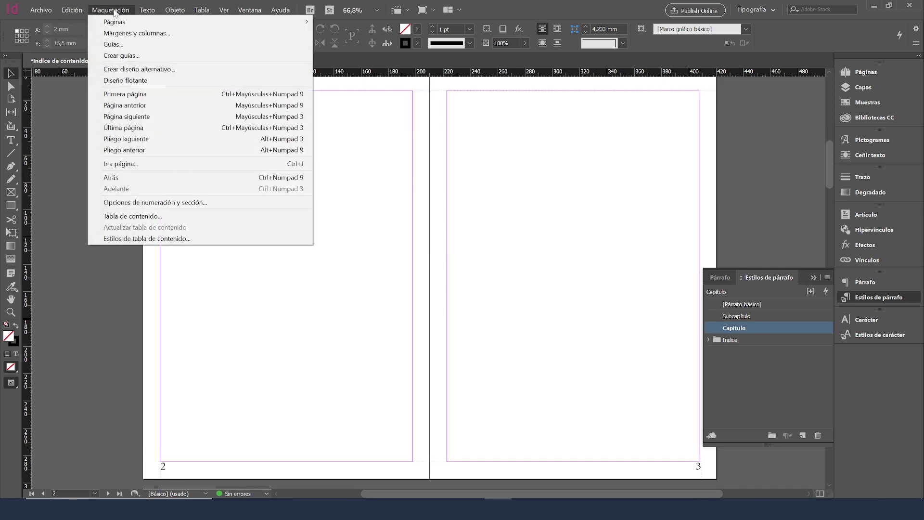
{"action": "left_click", "coordinate": [165, 217]}
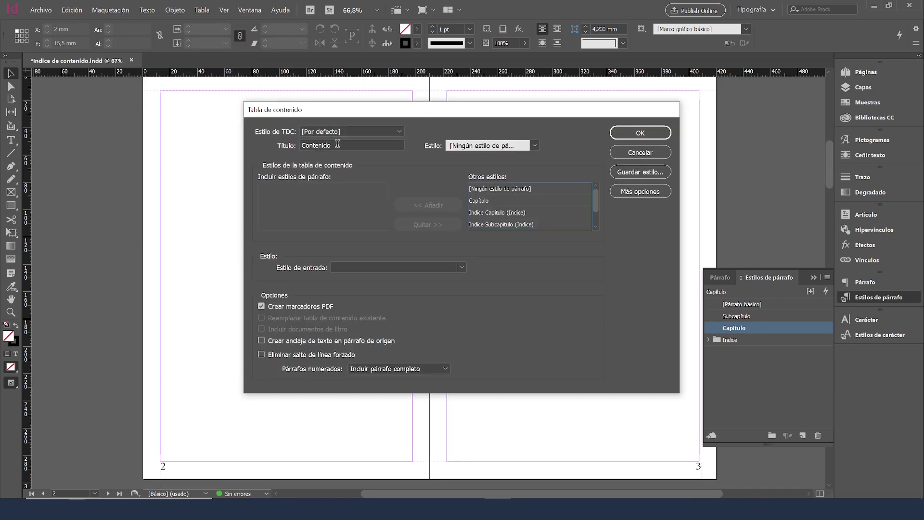
{"action": "left_click", "coordinate": [320, 145]}
{"action": "double_click", "coordinate": [320, 145]}
{"action": "type", "text": "Capi"}
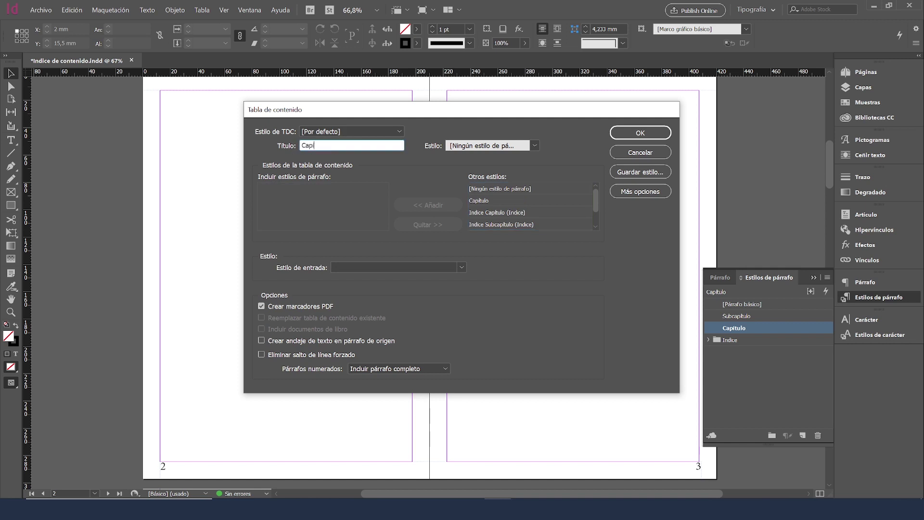
{"action": "key", "text": "BackSpace"}
{"action": "type", "text": "ítulos de nuestro libro"}
{"action": "left_click", "coordinate": [534, 145]}
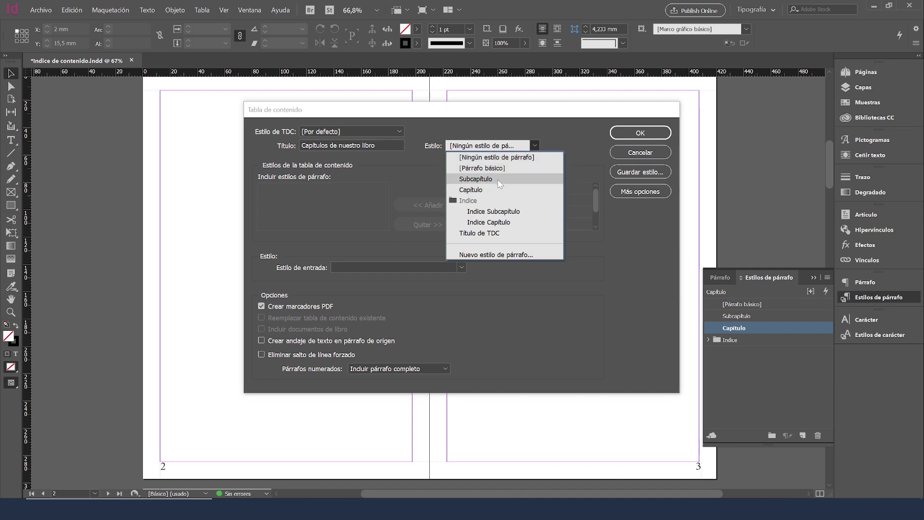
{"action": "left_click", "coordinate": [496, 234]}
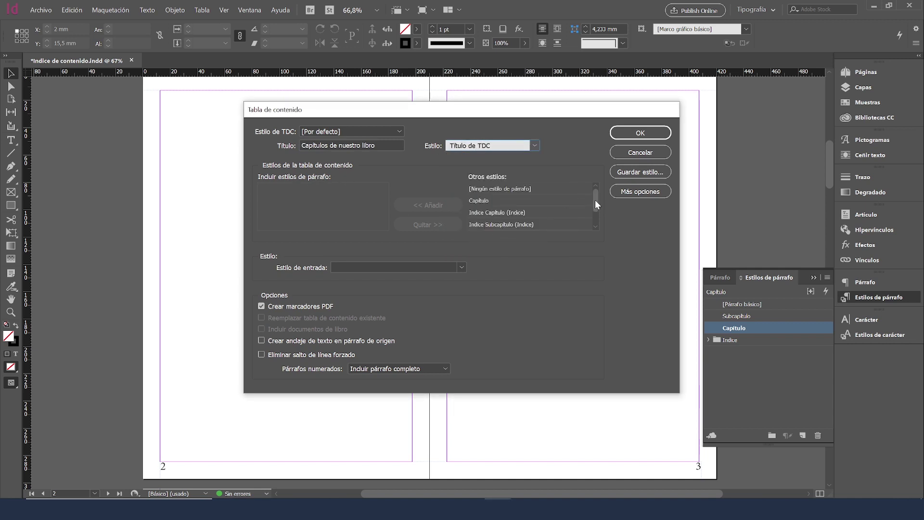
Include the Capítulo style in the table of contents, with entry style Indice Capítulo and no page number
{"action": "mouse_move", "coordinate": [594, 200]}
{"action": "left_mouse_down"}
{"action": "mouse_move", "coordinate": [595, 220]}
{"action": "mouse_move", "coordinate": [597, 194]}
{"action": "left_mouse_up"}
{"action": "left_click", "coordinate": [475, 199]}
{"action": "left_click", "coordinate": [416, 206]}
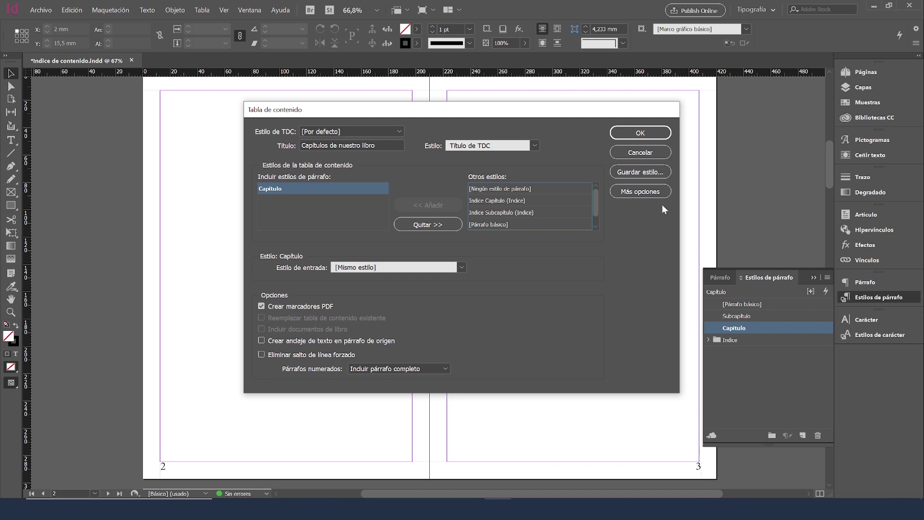
{"action": "left_click", "coordinate": [648, 191]}
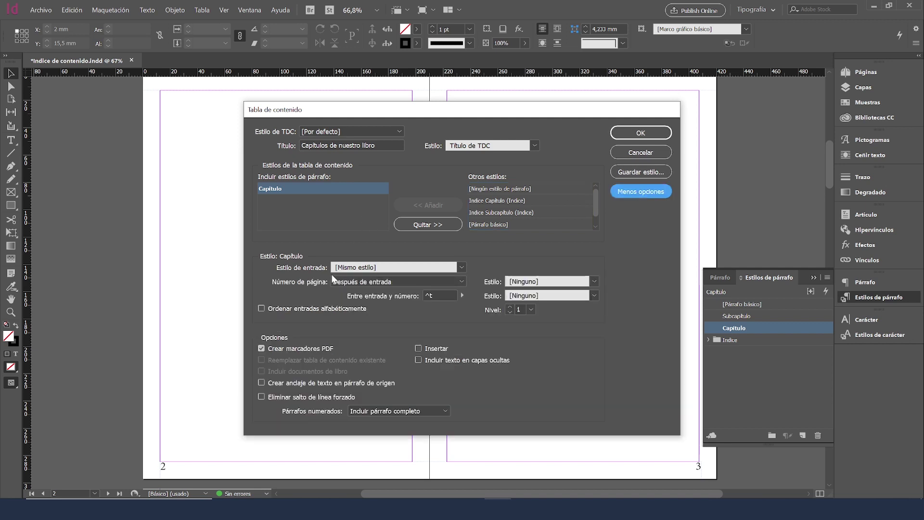
{"action": "left_click", "coordinate": [463, 266]}
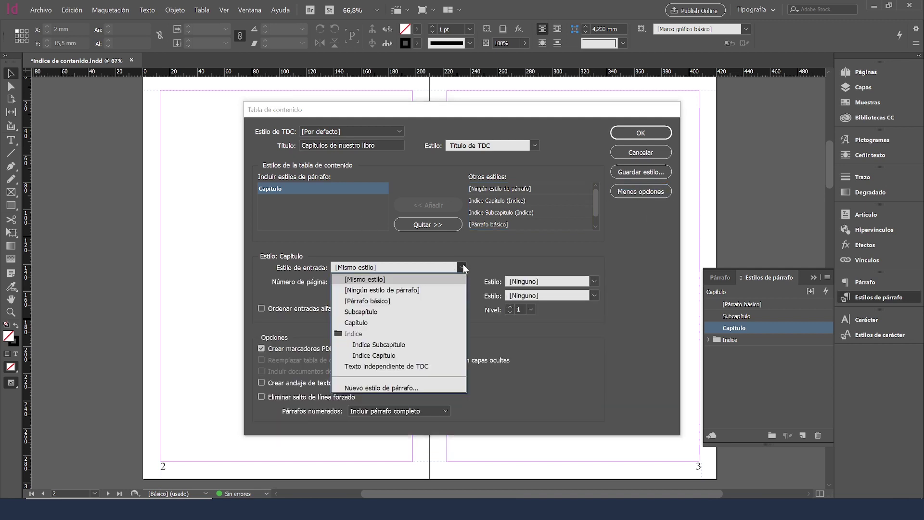
{"action": "left_click", "coordinate": [395, 356]}
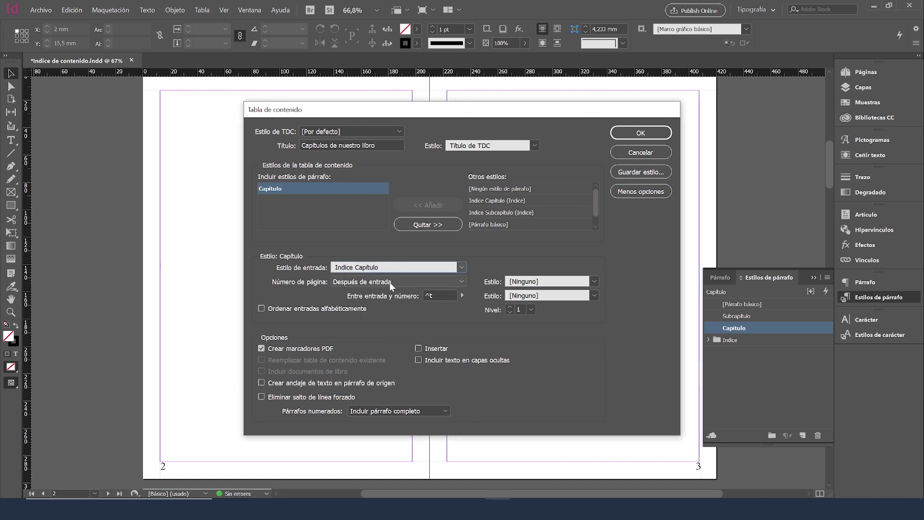
{"action": "left_click", "coordinate": [407, 281]}
{"action": "left_click", "coordinate": [392, 315]}
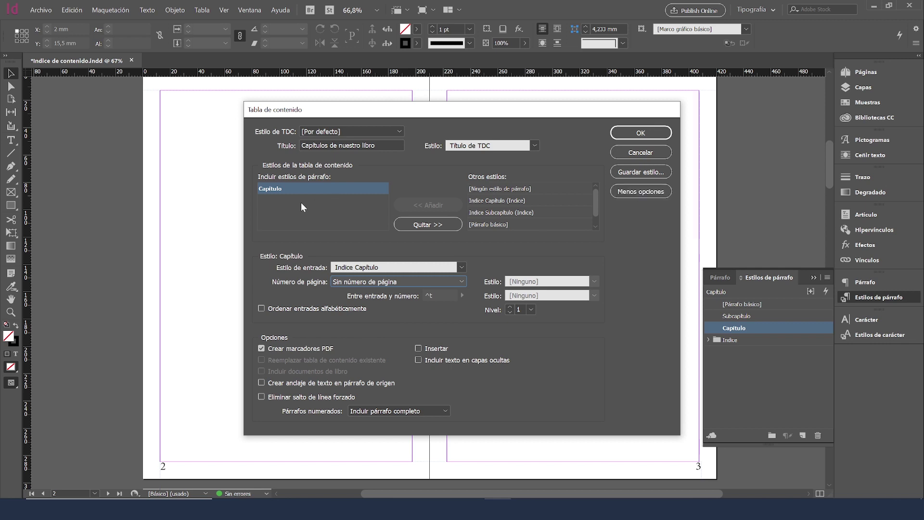
Include the Subcapítulo style in the table of contents with Indice Subcapítulo as its entry style
{"action": "left_click_drag", "start_coordinate": [596, 200], "coordinate": [598, 210]}
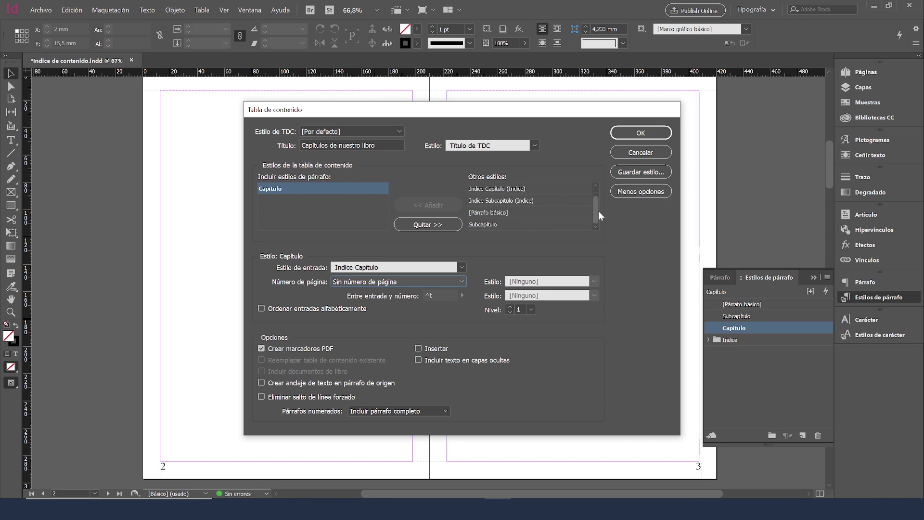
{"action": "left_click", "coordinate": [479, 225]}
{"action": "left_click", "coordinate": [426, 204]}
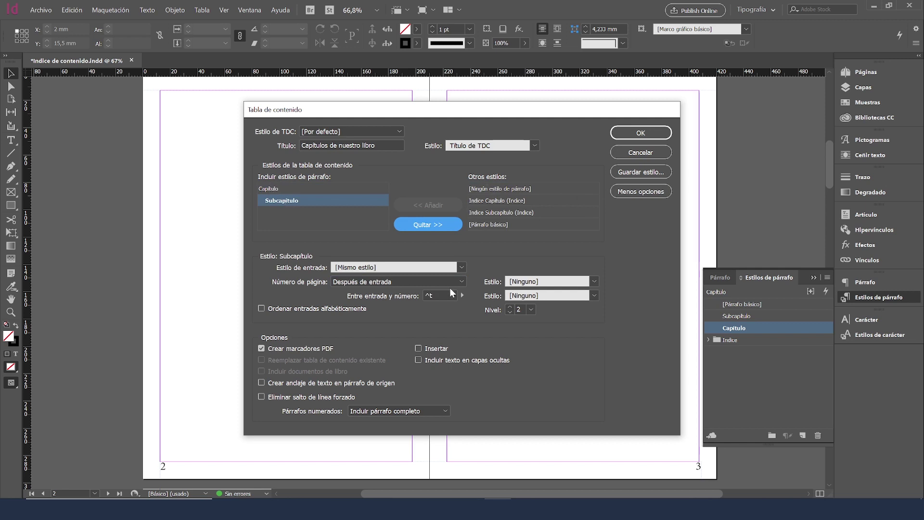
{"action": "left_click", "coordinate": [463, 266]}
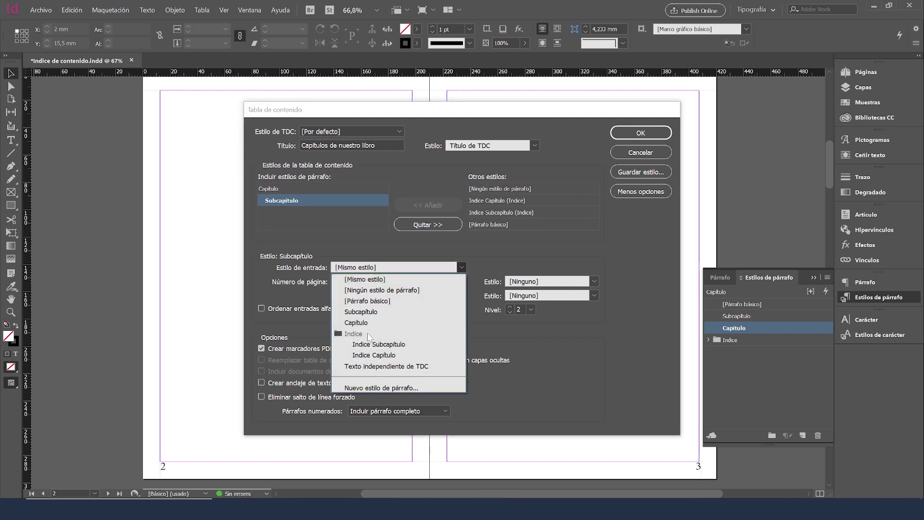
{"action": "left_click", "coordinate": [388, 344]}
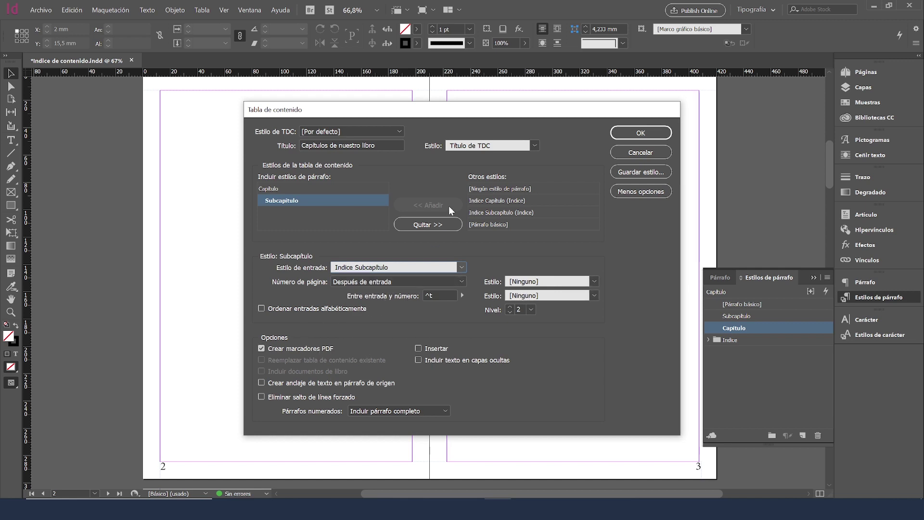
Generate the table of contents, place it on page 2 from the upper-left margin corner, and collapse the paragraph styles panel
{"action": "left_click", "coordinate": [640, 135]}
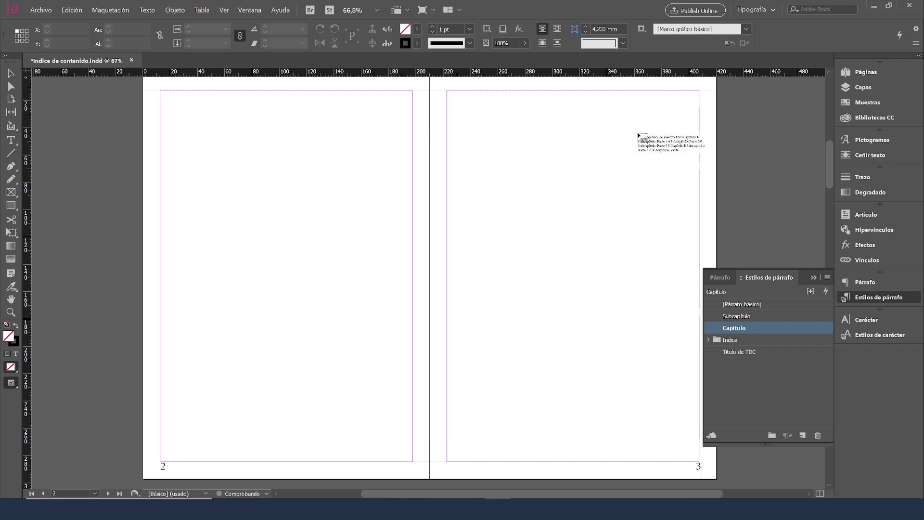
{"action": "left_click", "coordinate": [166, 114]}
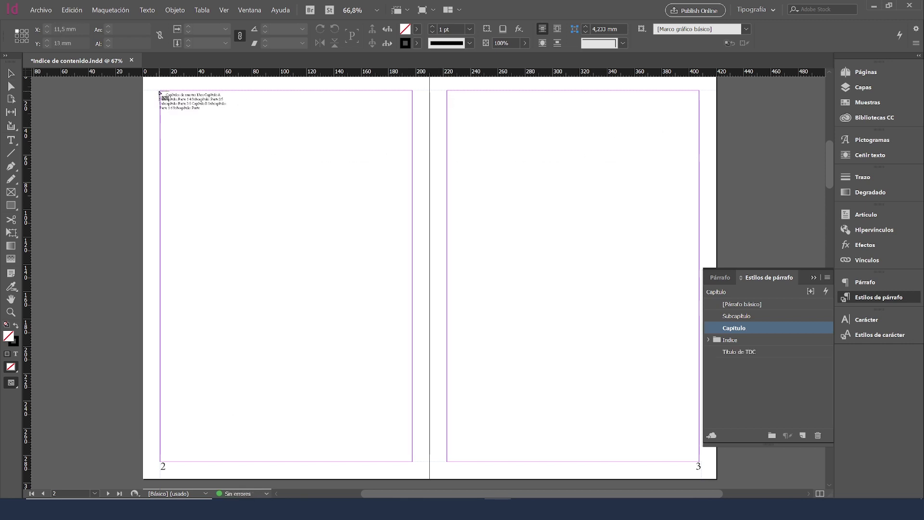
{"action": "left_click_drag", "start_coordinate": [160, 91], "coordinate": [161, 92]}
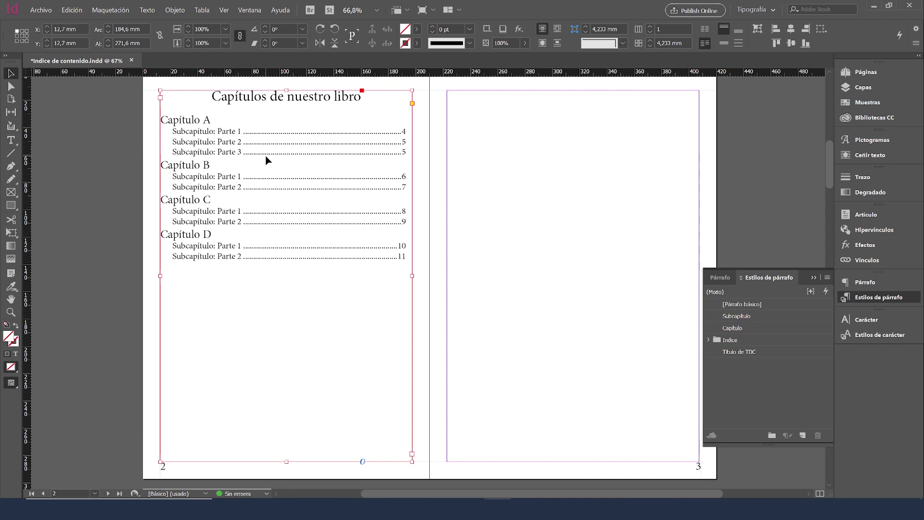
{"action": "left_click", "coordinate": [815, 278]}
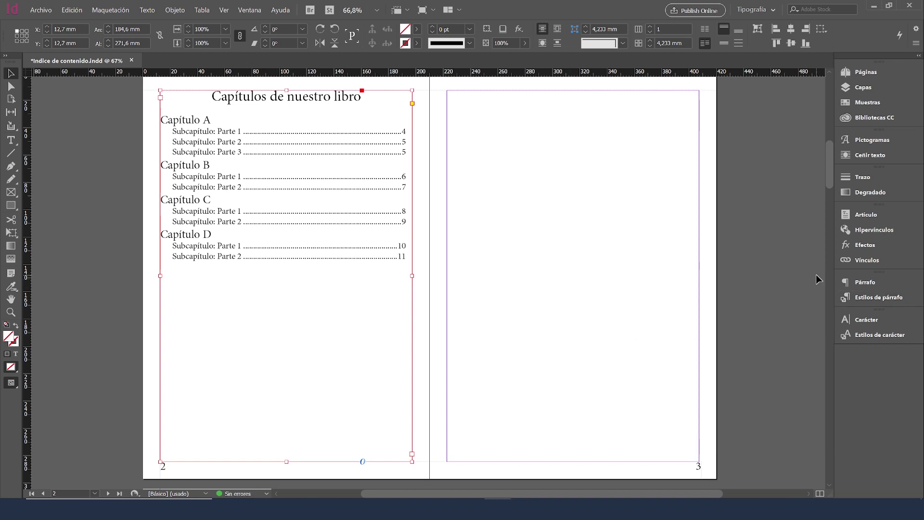